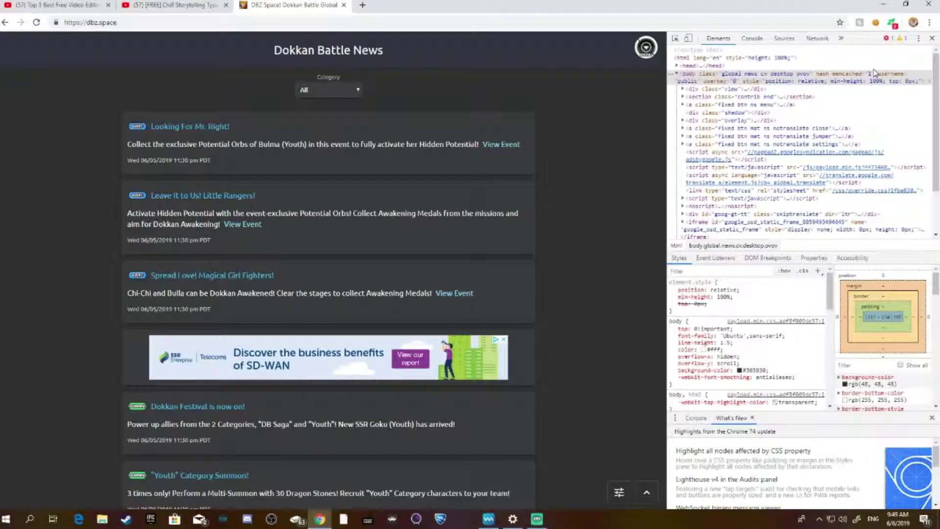
Step: Close Chrome's developer tools panel and both YouTube tabs, keeping the Dokkan Battle News page
click(932, 38)
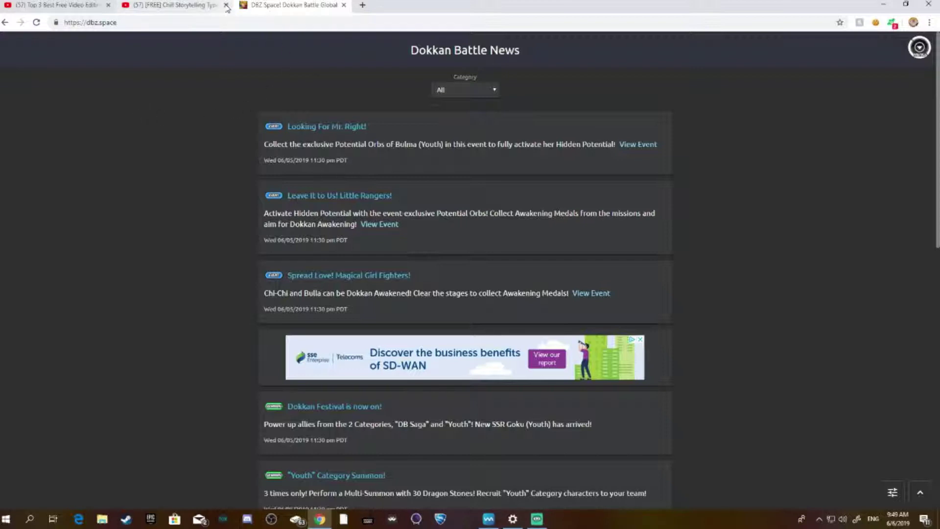
middle_click(174, 8)
click(108, 5)
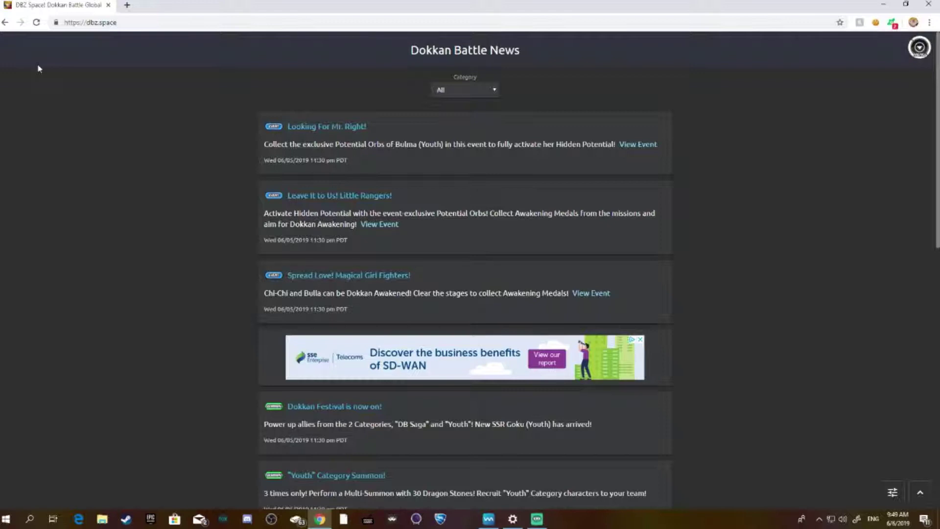
Step: In a new tab, enter BIGNOX to go to bignox.com
click(126, 5)
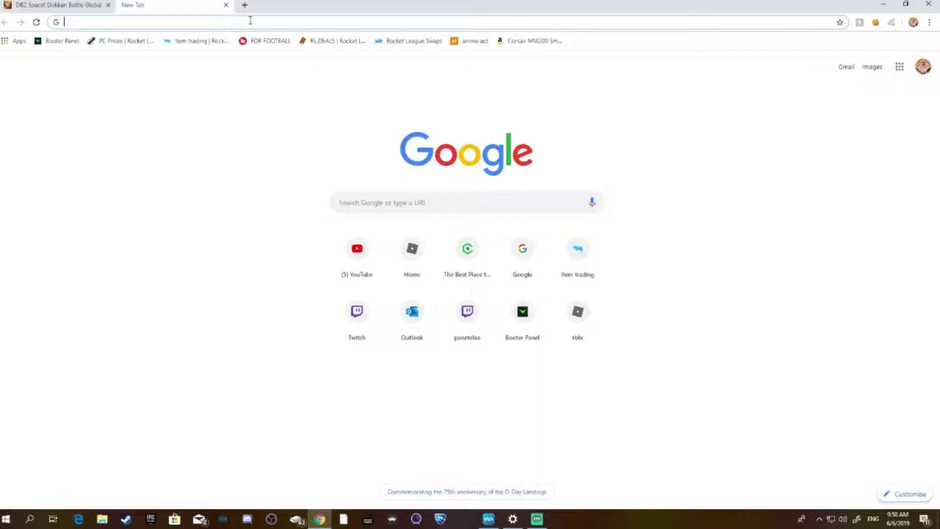
text(BIGNOX)
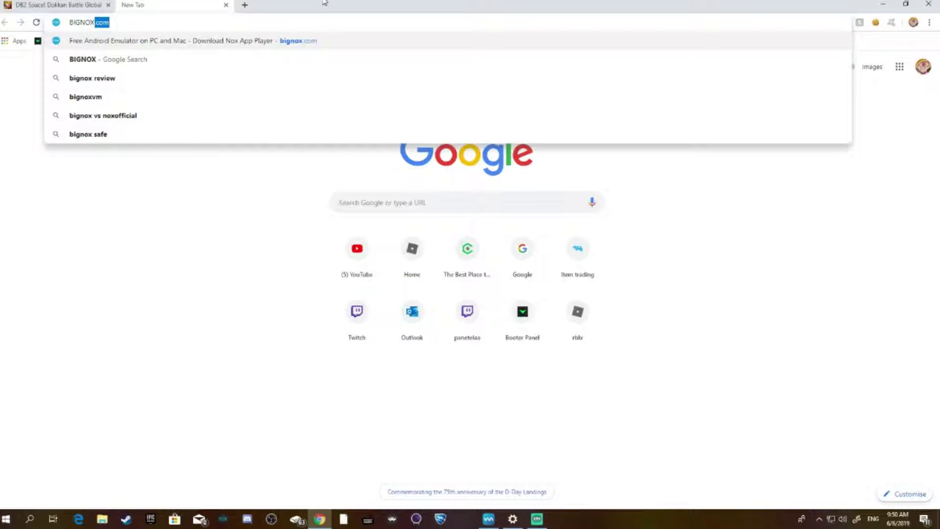
key(Return)
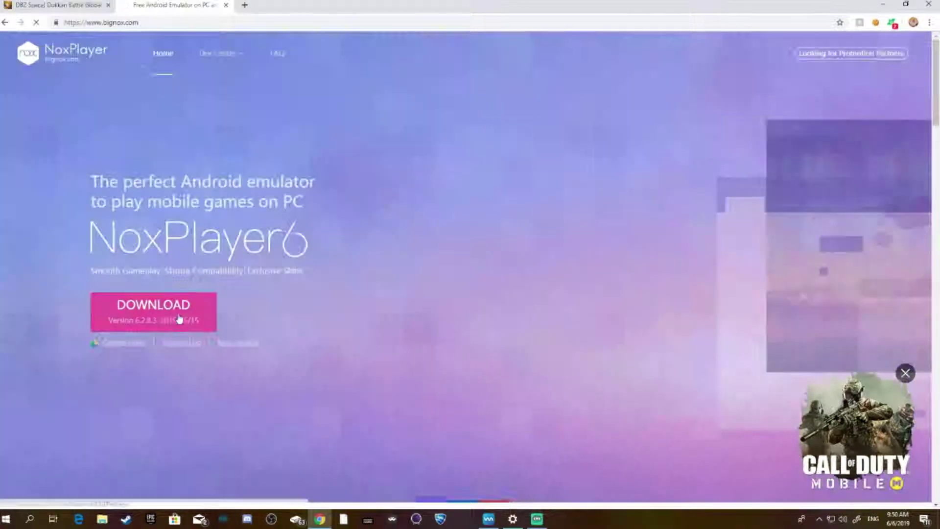
Step: Start the NoxPlayer installer download from bignox.com, then cancel it
click(179, 318)
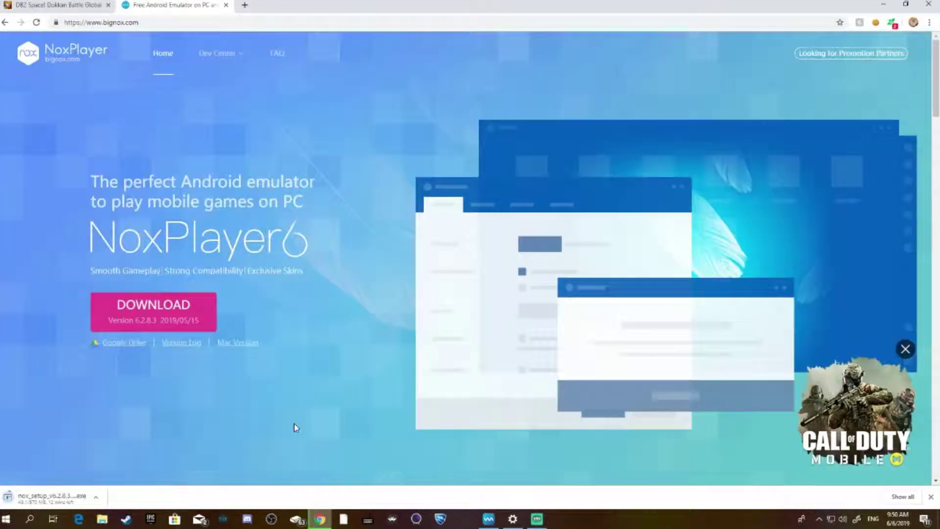
key(F12)
click(96, 497)
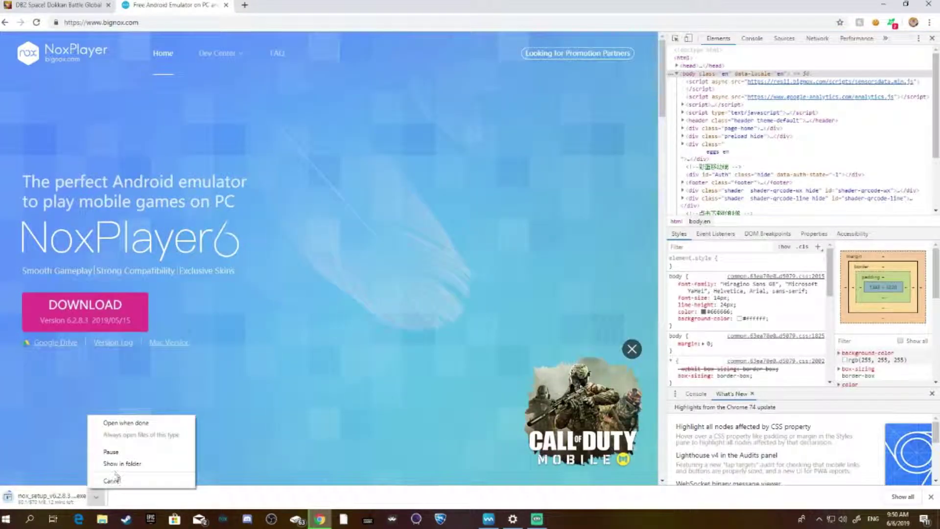
click(117, 477)
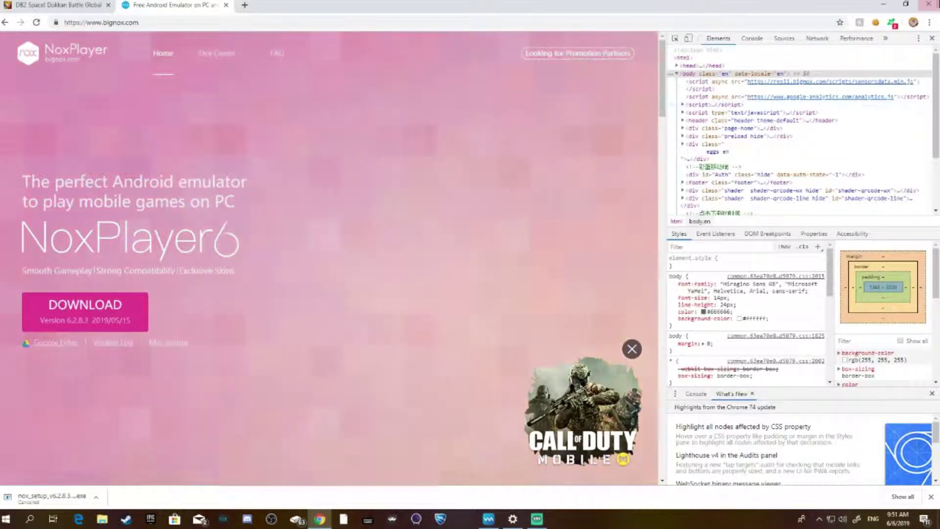
Step: Close developer tools and launch the installed NoxPlayer emulator from the taskbar
key(F12)
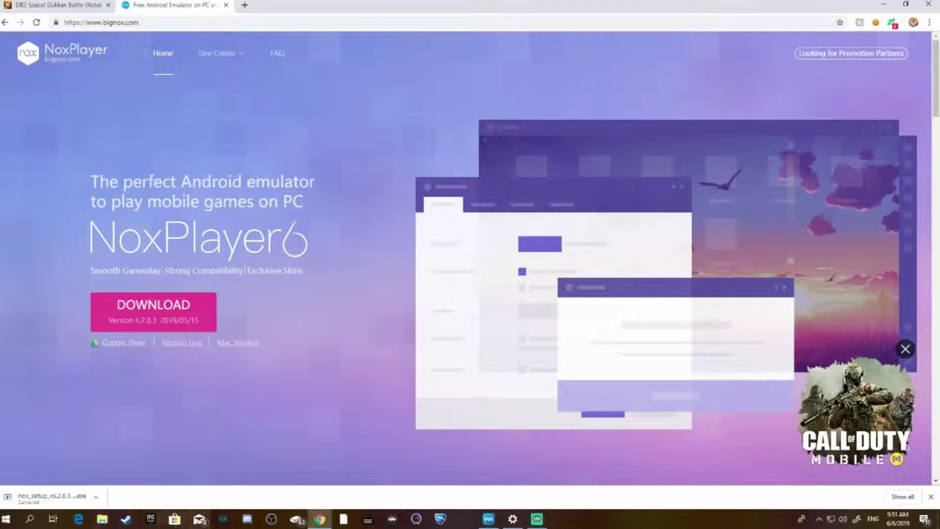
click(225, 520)
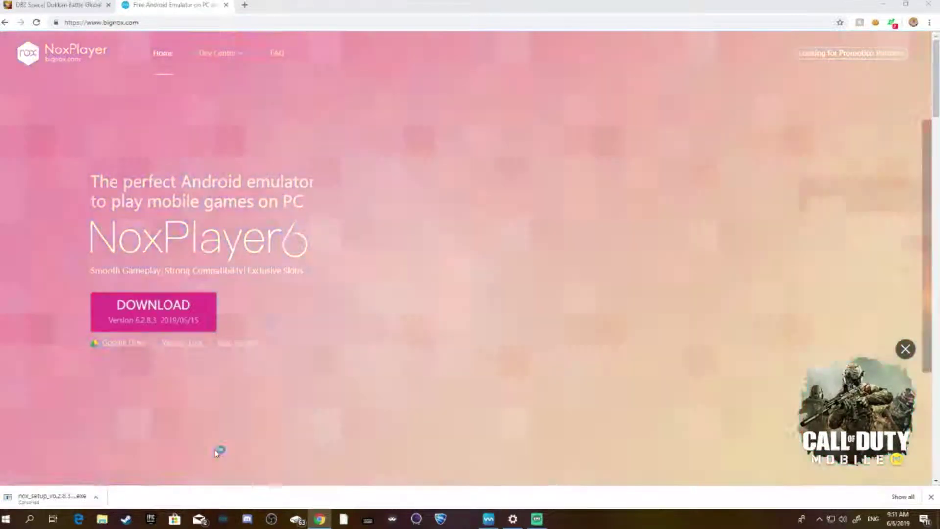
click(226, 520)
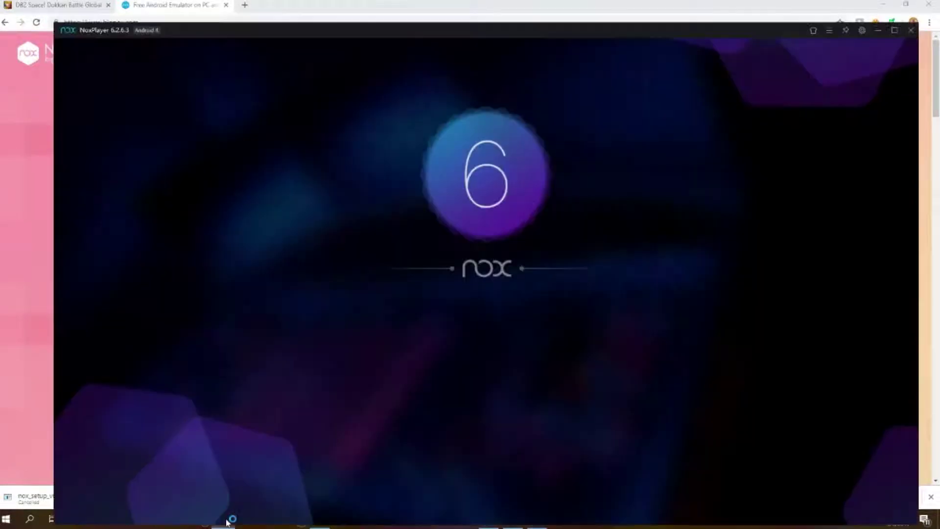
Step: Minimize the Chrome, OBS, Settings, NoxPlayer and Voicemod windows, then restore NoxPlayer once Android loads
click(883, 4)
click(896, 7)
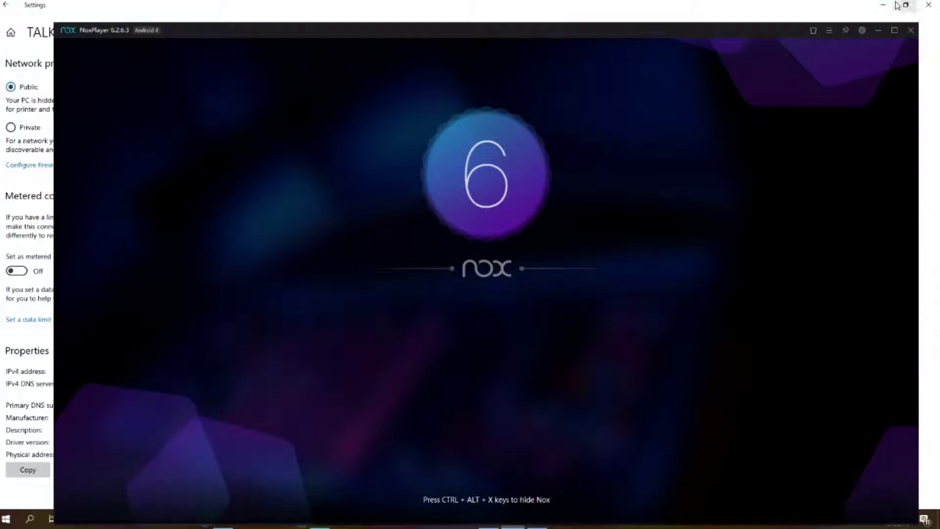
click(883, 3)
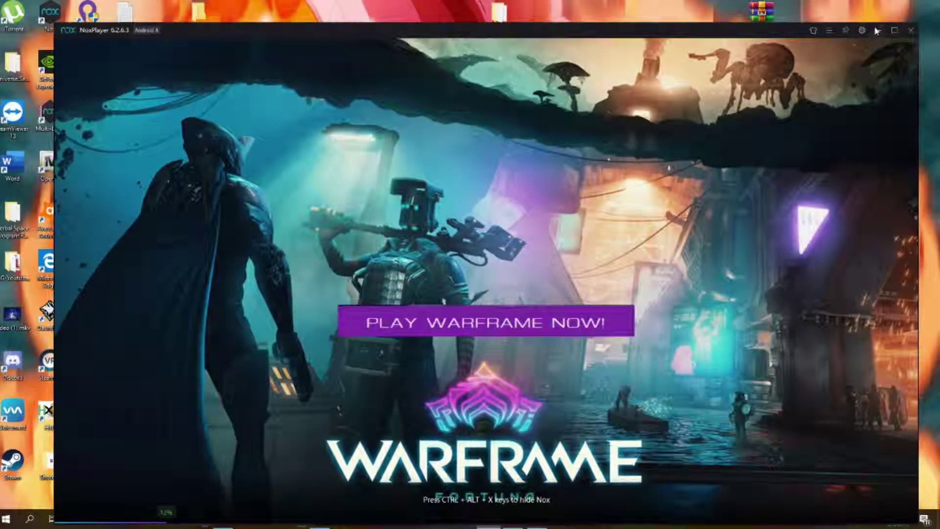
click(878, 30)
click(785, 74)
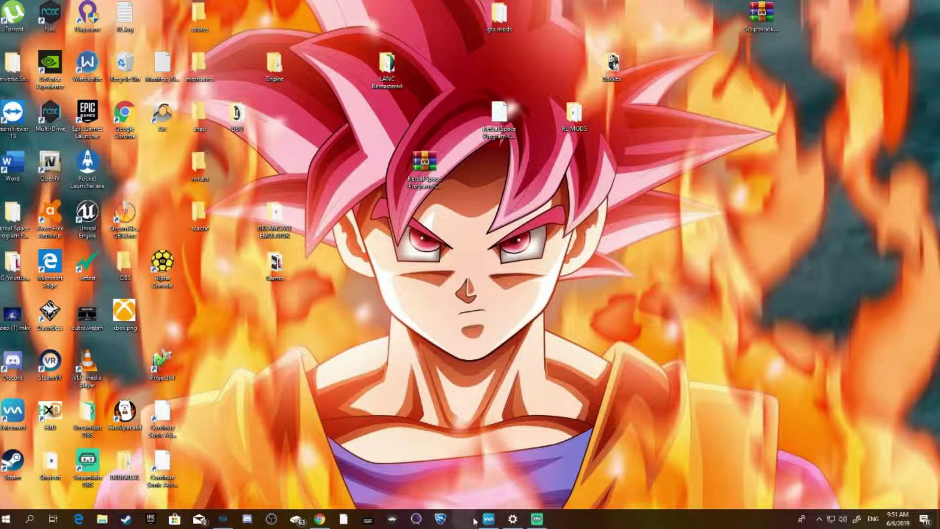
click(223, 519)
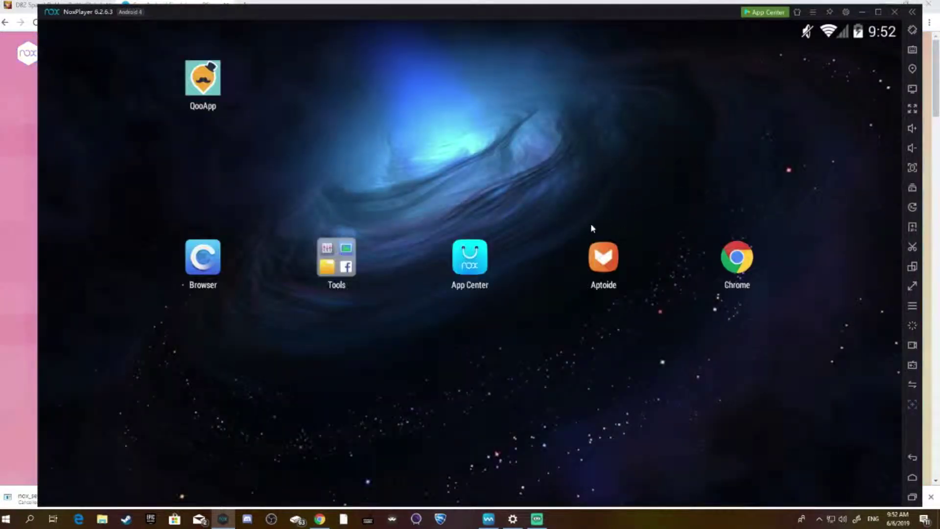
Step: Save NoxPlayer's General system settings, then swipe between the two home screen pages
click(846, 13)
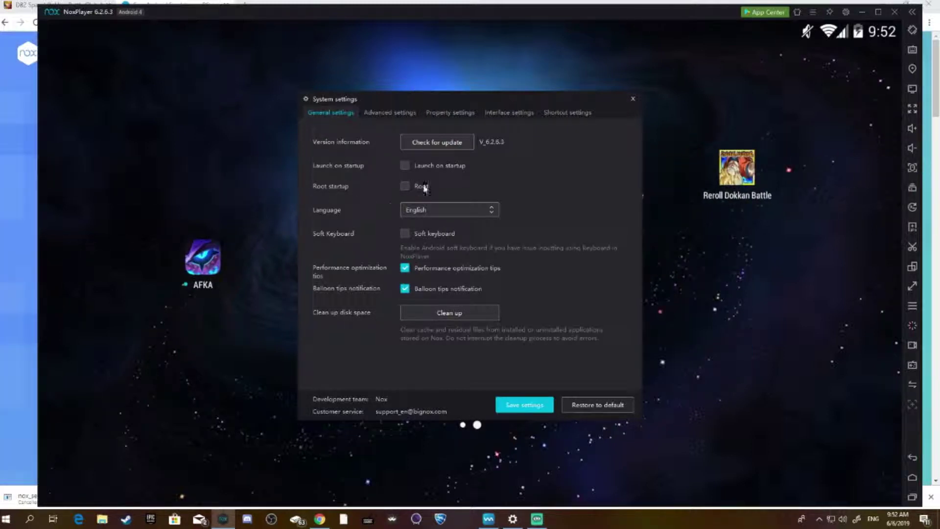
click(534, 406)
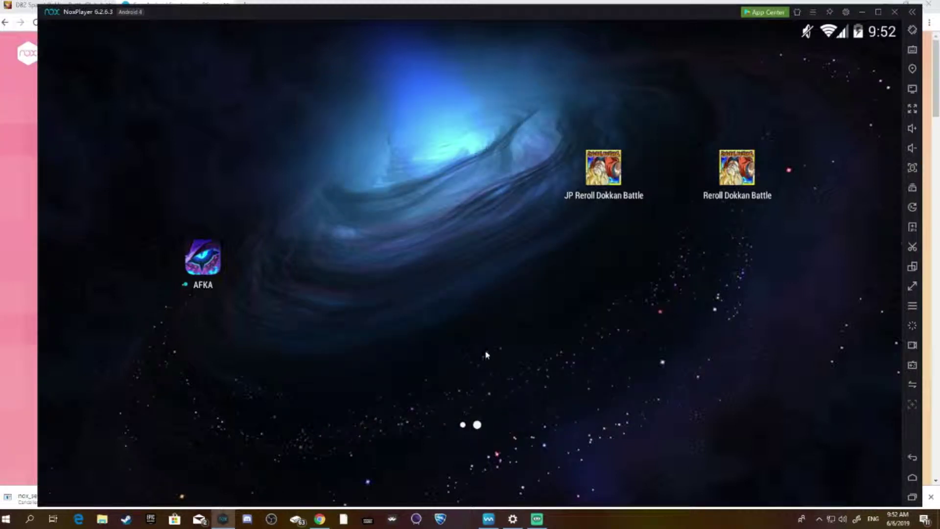
drag(433, 356, 519, 359)
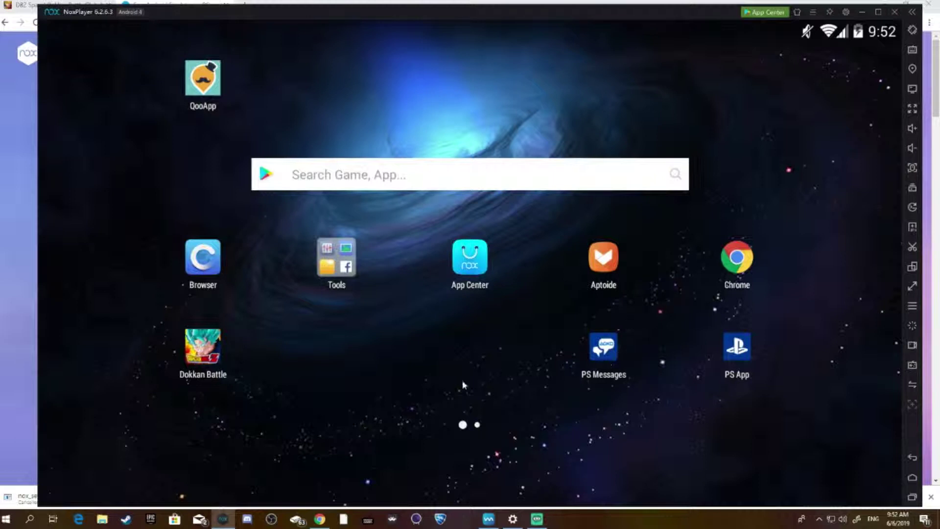
drag(463, 386, 343, 382)
drag(490, 318, 644, 319)
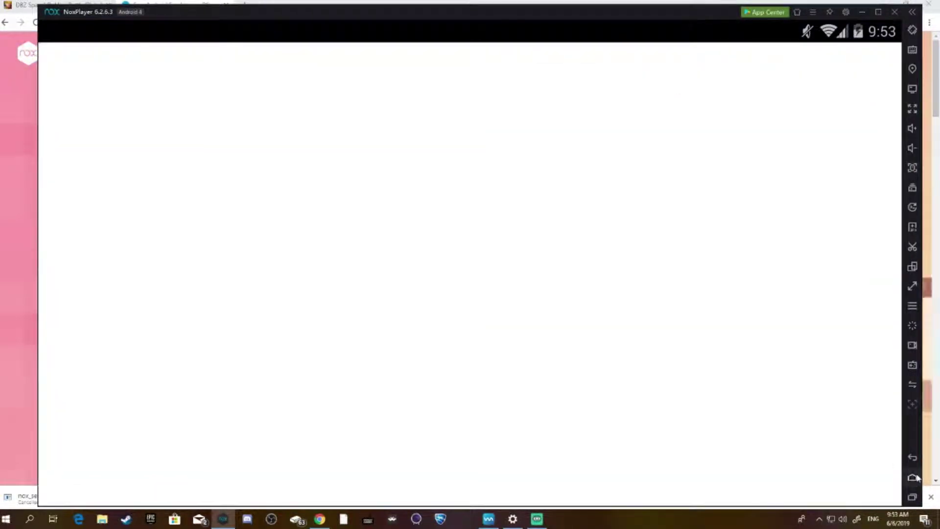
Step: From the Android home screen, search 'chrome' in the game and app search bar
click(913, 477)
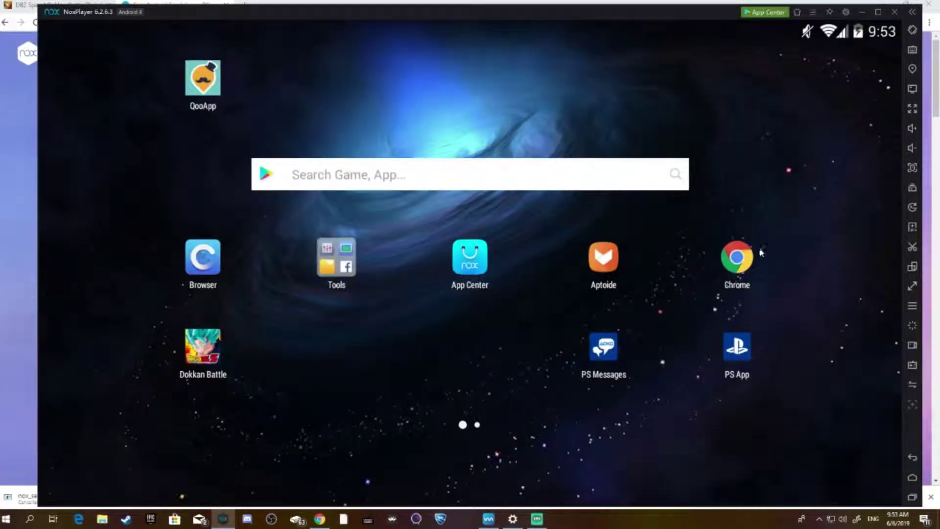
click(396, 174)
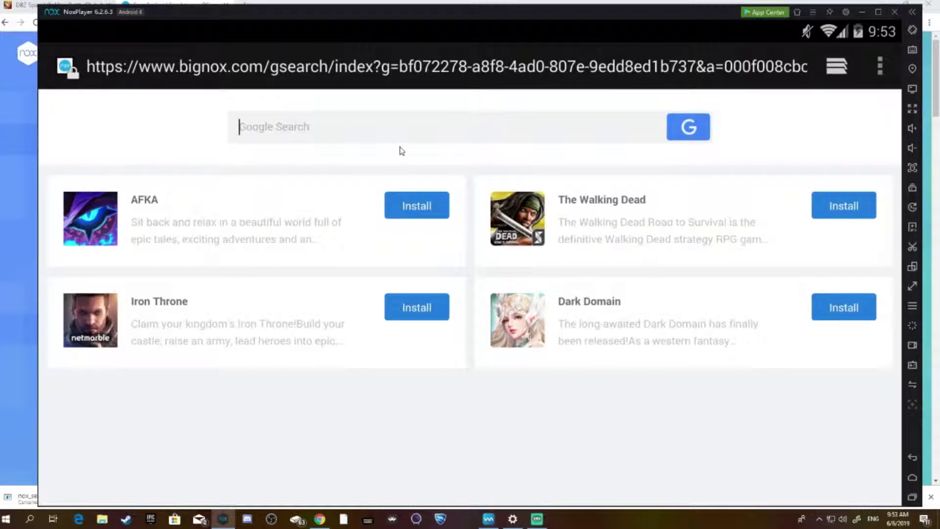
text(chrome)
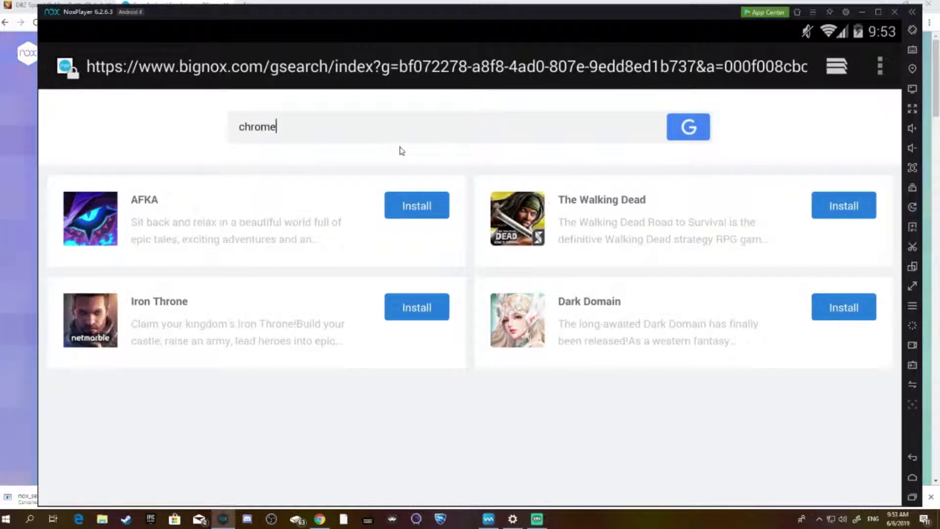
key(Return)
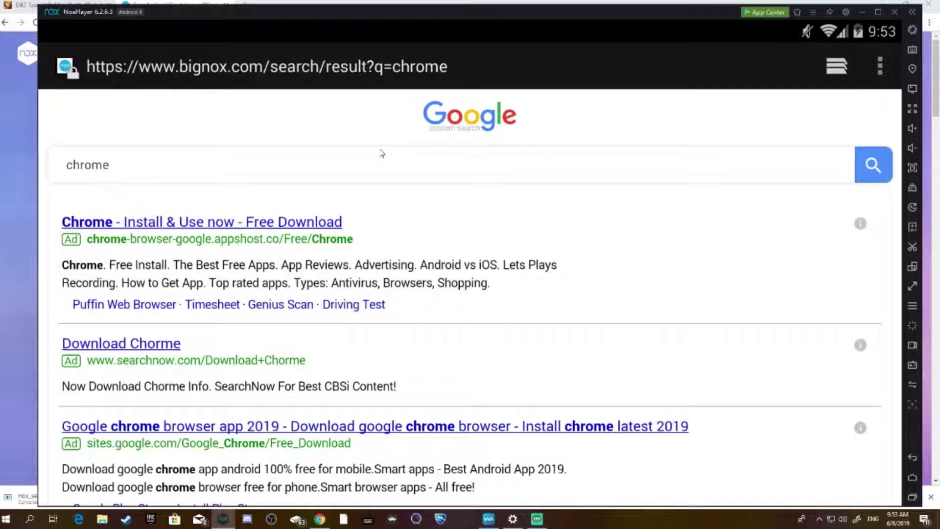
Step: Scroll the results and open the official google.com/chrome page
scroll(382, 153, down, 4)
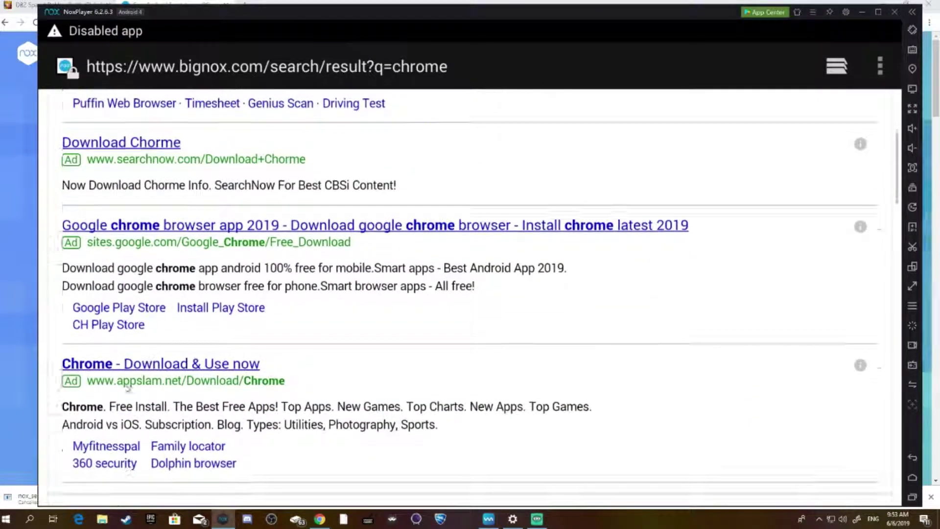
scroll(127, 388, down, 6)
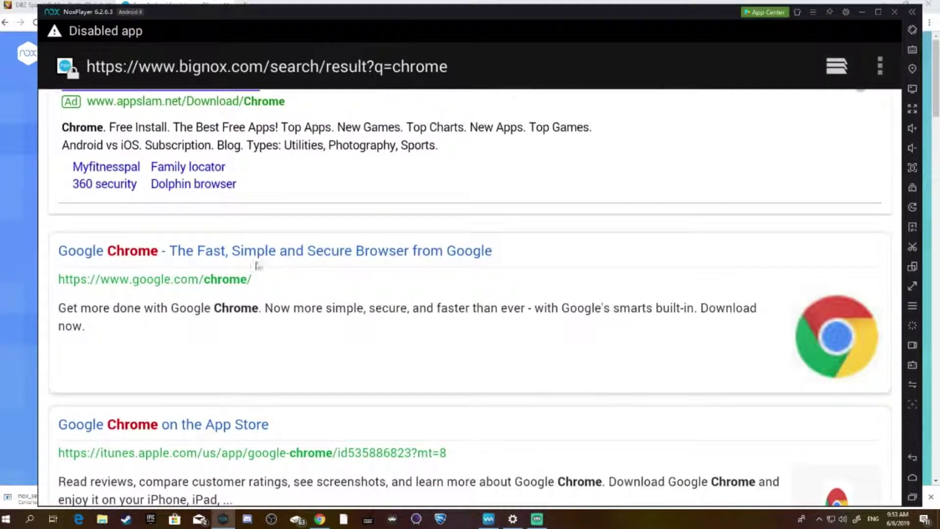
click(264, 253)
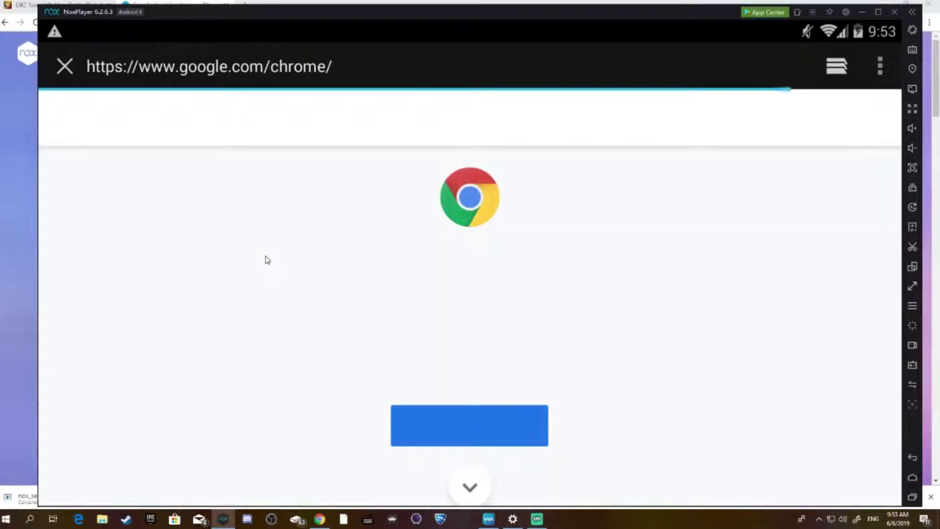
Step: Try opening Chrome's Play Store listing, then return home after 'Webpage not available'
click(507, 419)
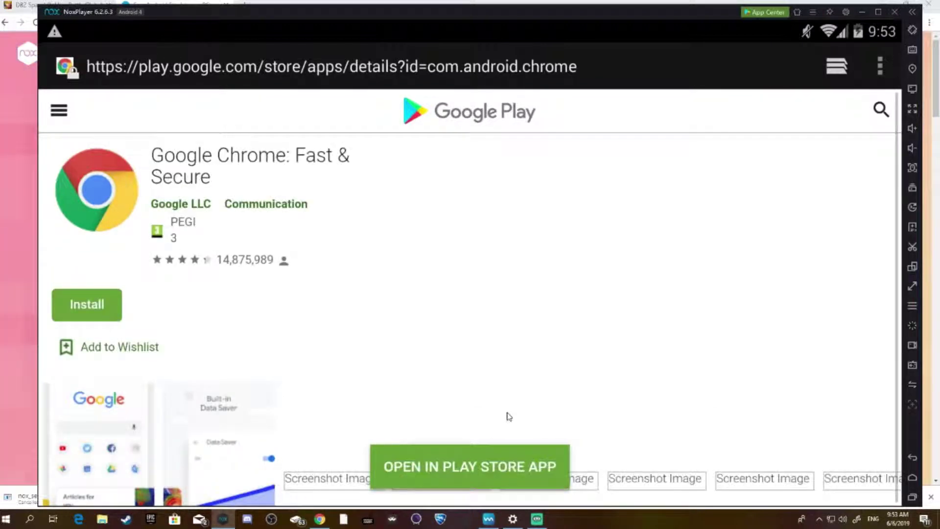
click(462, 440)
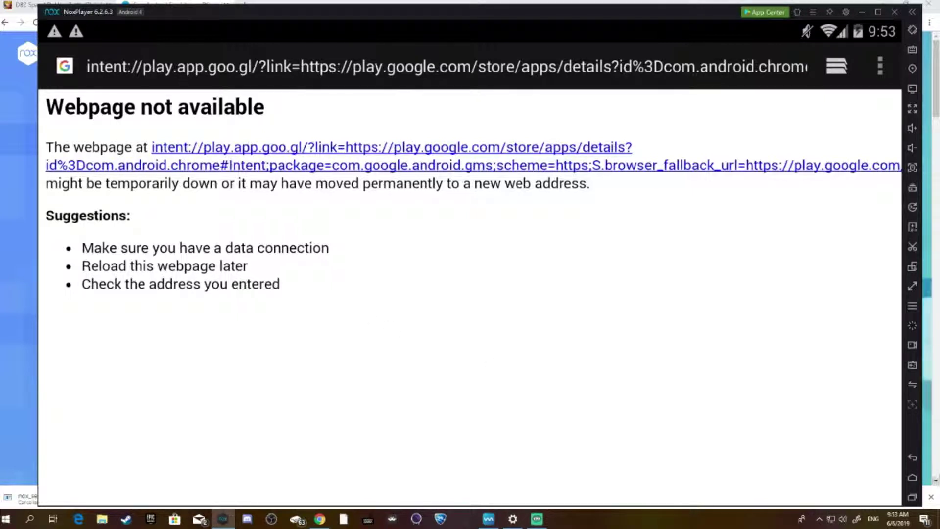
click(907, 480)
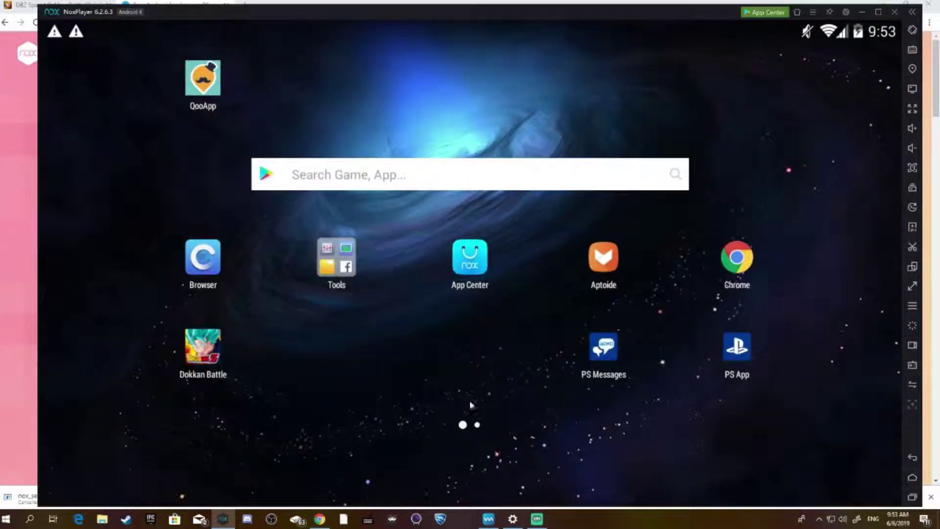
Step: Launch the emulator's Chrome on the dbz.japan v4.3.1 MediaFire page and select its address
click(194, 265)
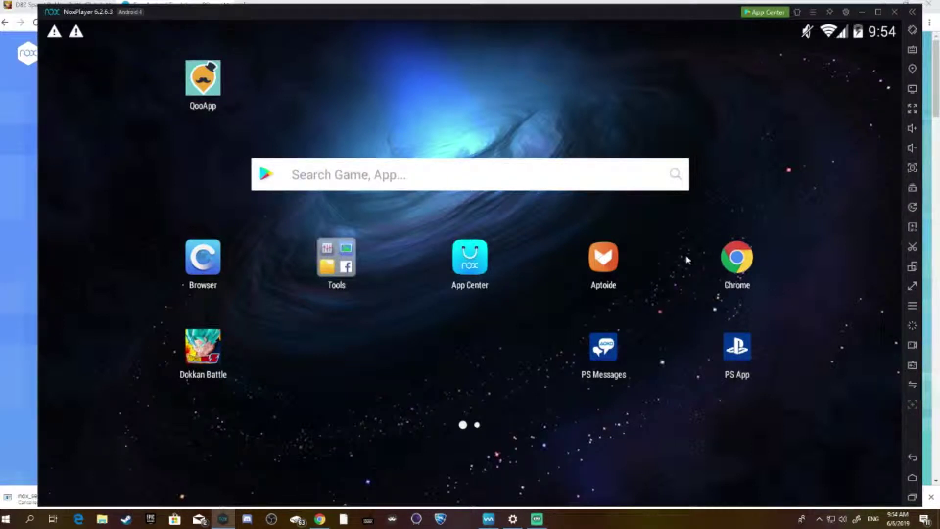
click(738, 260)
click(565, 59)
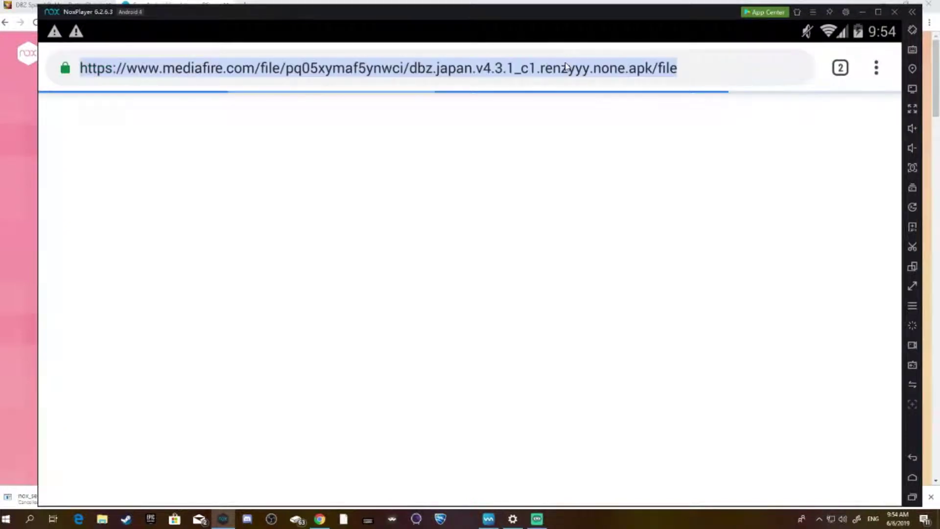
Step: Enter dbz.space and open the DBZ Space Dokkan Battle Global site
text(d)
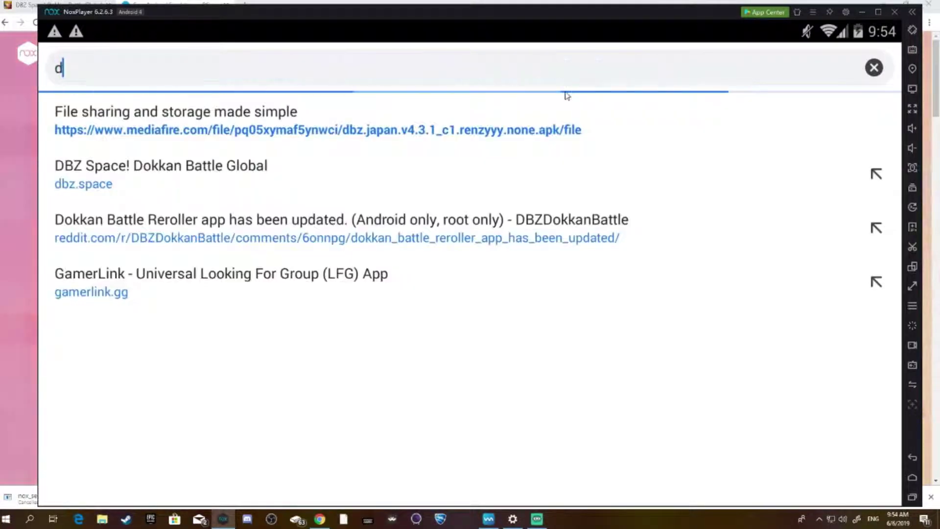
text(bz.space)
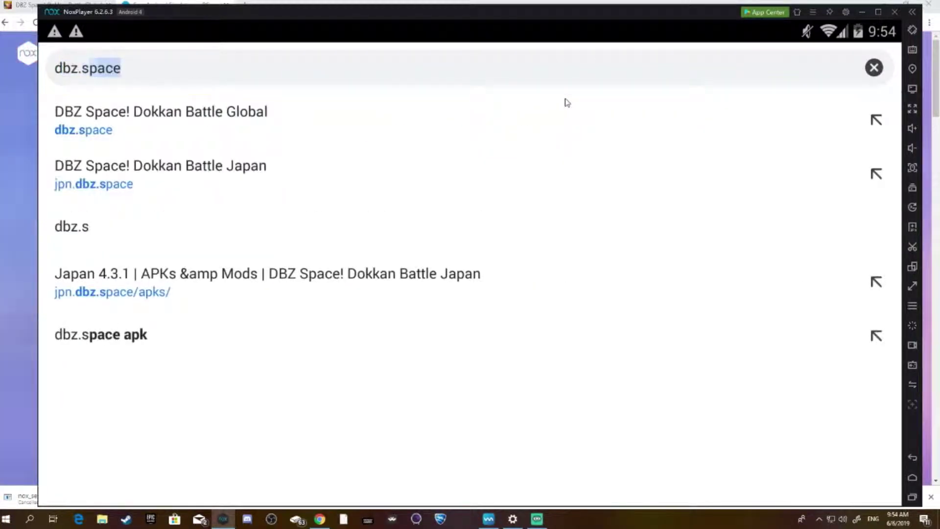
click(569, 113)
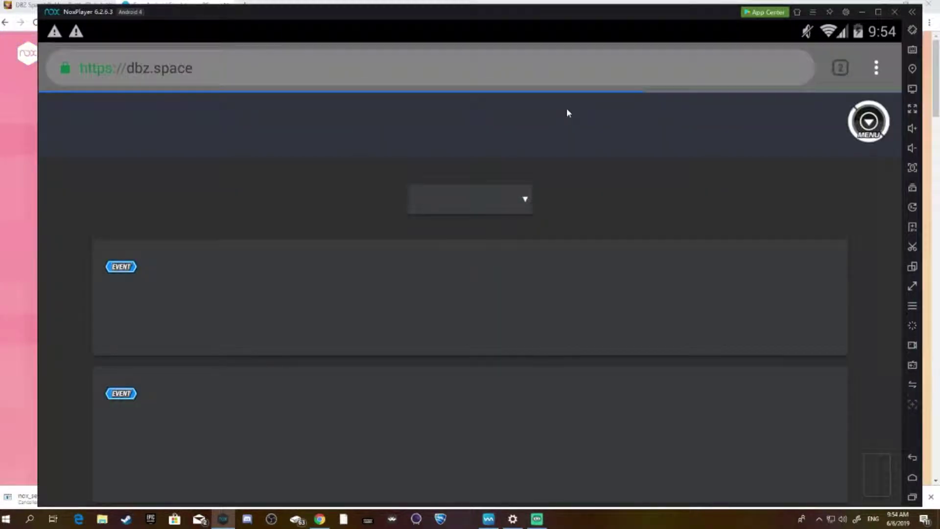
Step: Open the site's MENU and scroll down to the Misc section
click(882, 122)
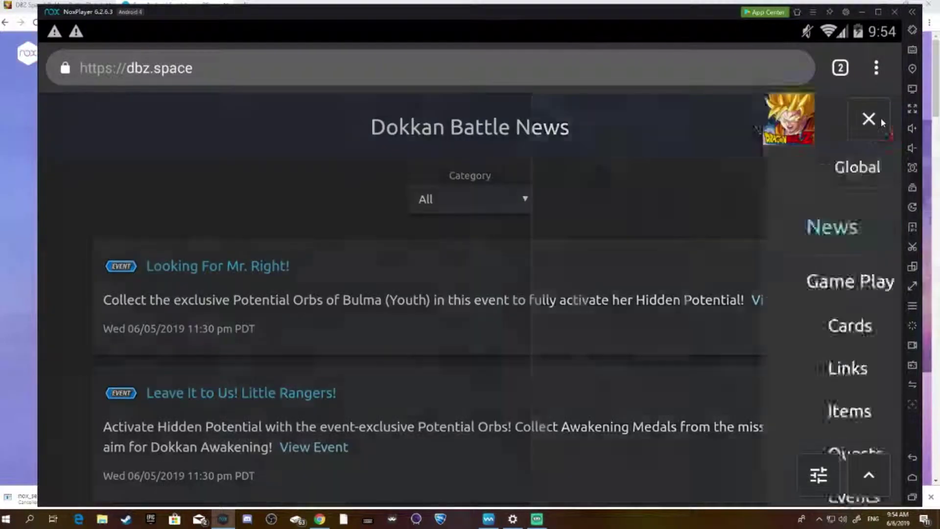
scroll(734, 245, down, 3)
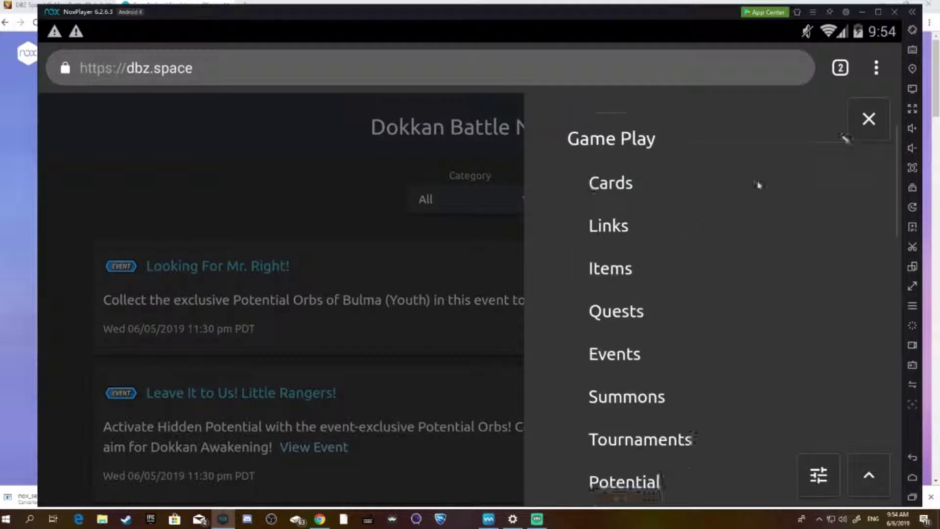
scroll(758, 182, up, 3)
scroll(832, 152, down, 1)
scroll(689, 251, down, 10)
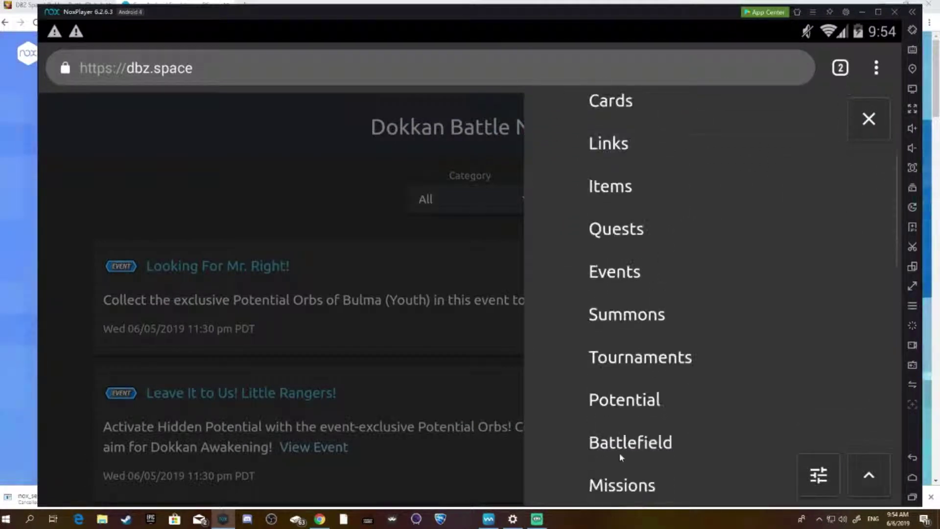
scroll(667, 234, down, 2)
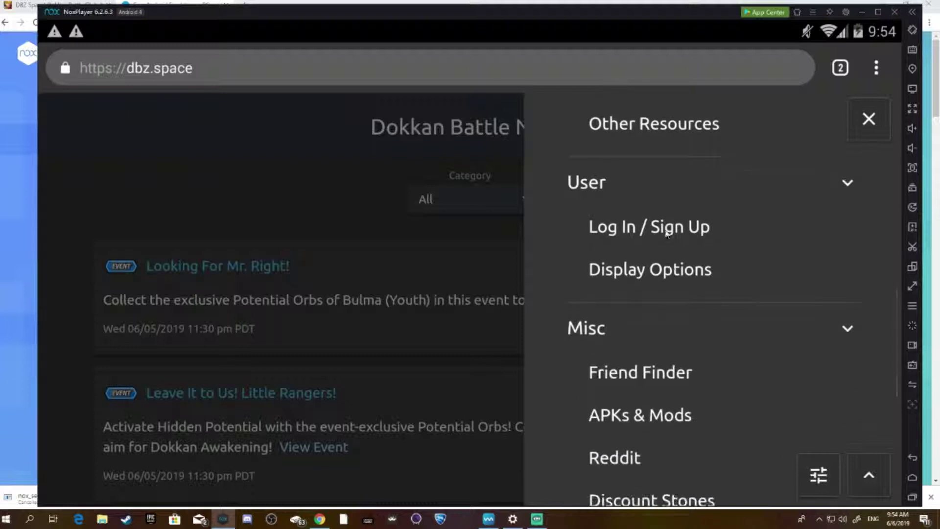
Step: Open APKs & Mods and try the Client 1 HP, Easy Enemy, DI download, which returns 404
click(677, 415)
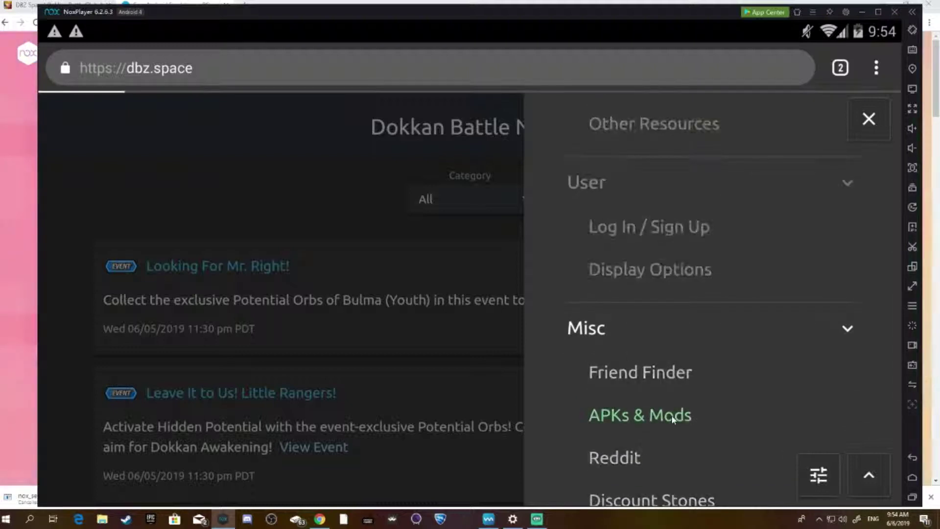
scroll(346, 416, down, 3)
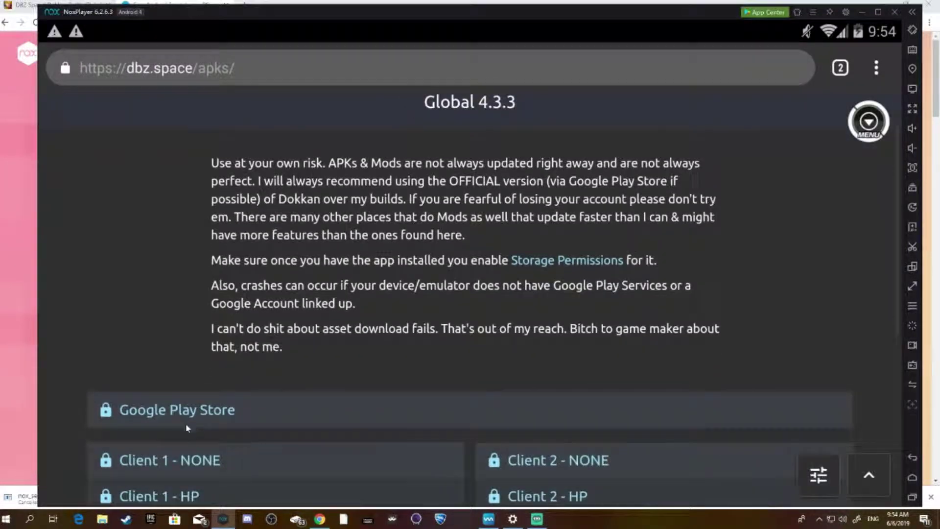
scroll(195, 426, down, 3)
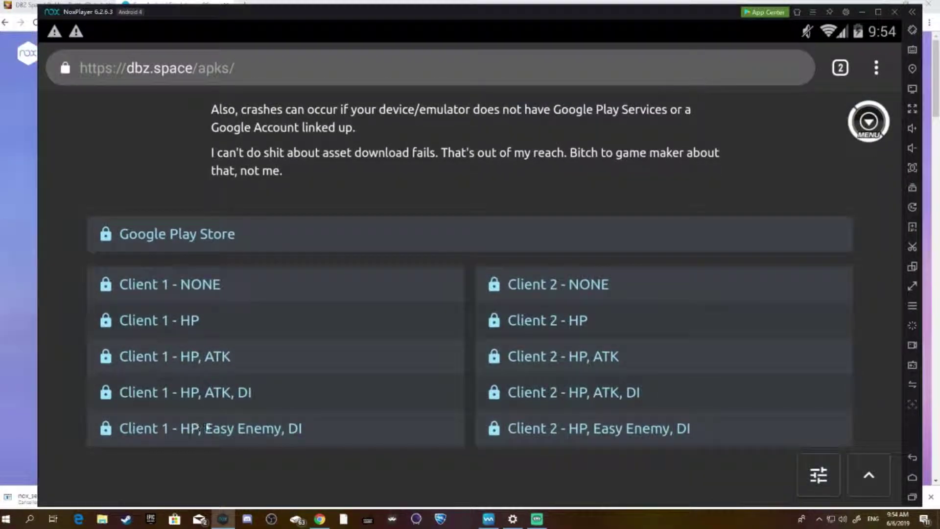
scroll(411, 431, down, 1)
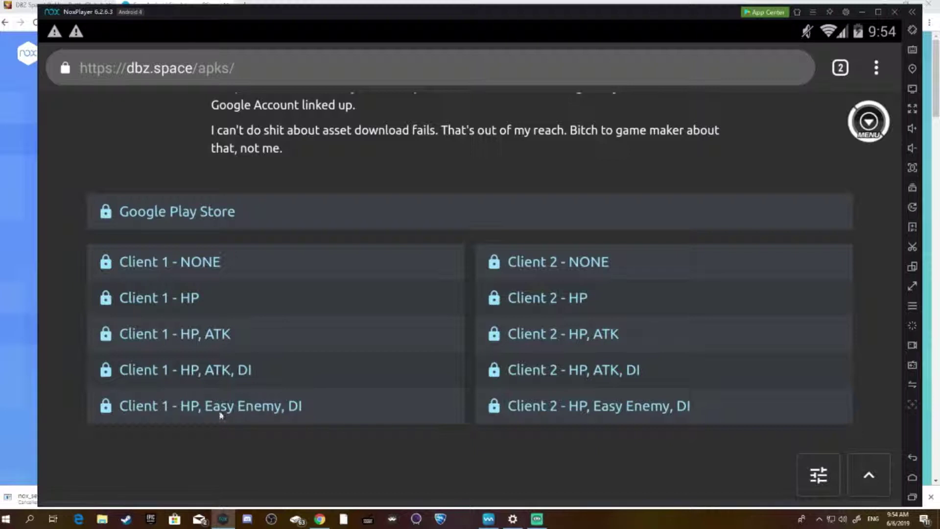
click(195, 406)
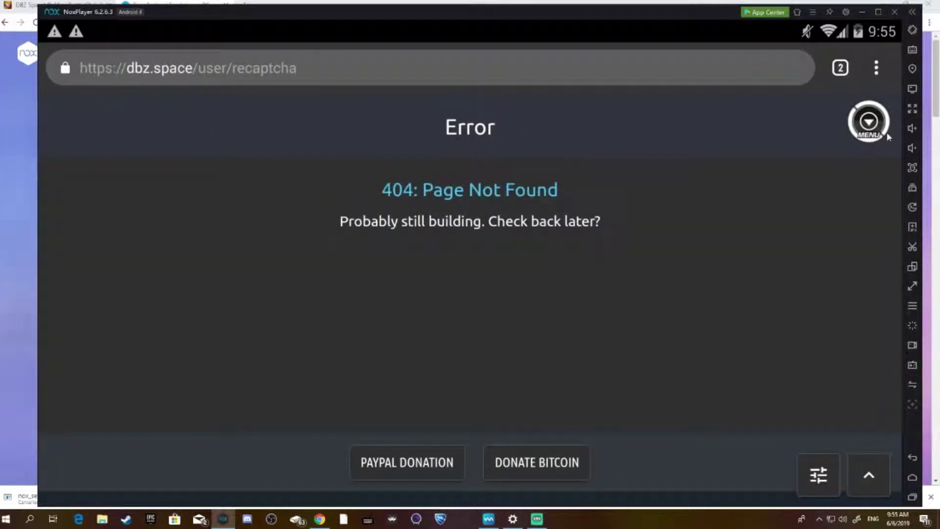
Step: Return to the APKs & Mods page through the site MENU and scroll down it
click(867, 122)
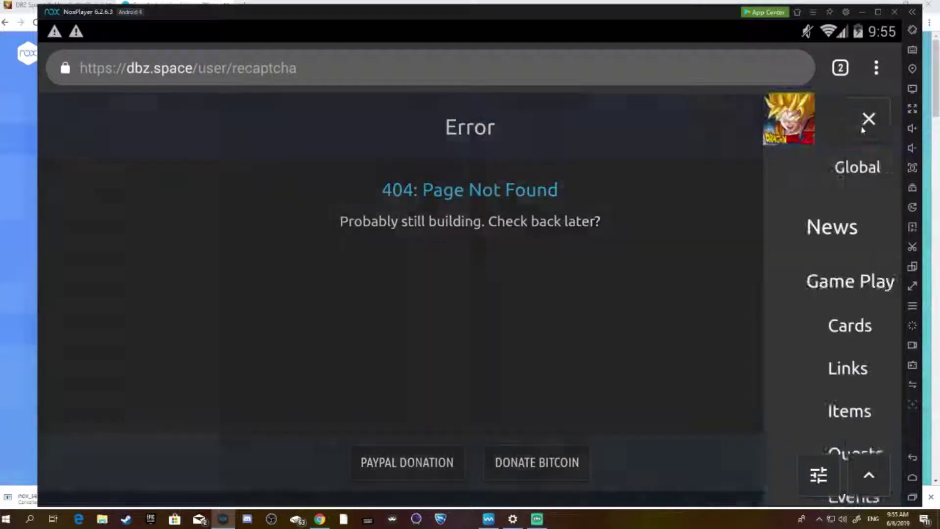
scroll(739, 339, down, 3)
scroll(737, 335, down, 10)
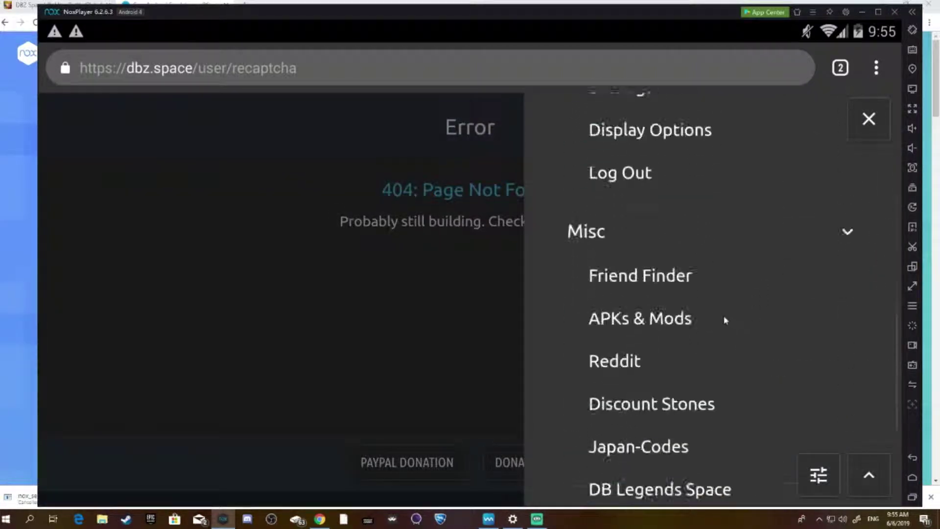
click(662, 280)
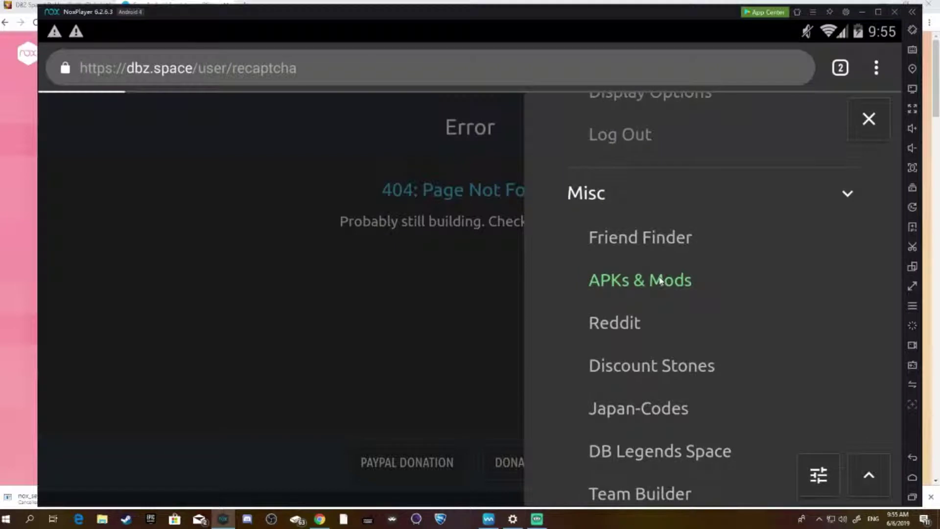
scroll(329, 319, down, 10)
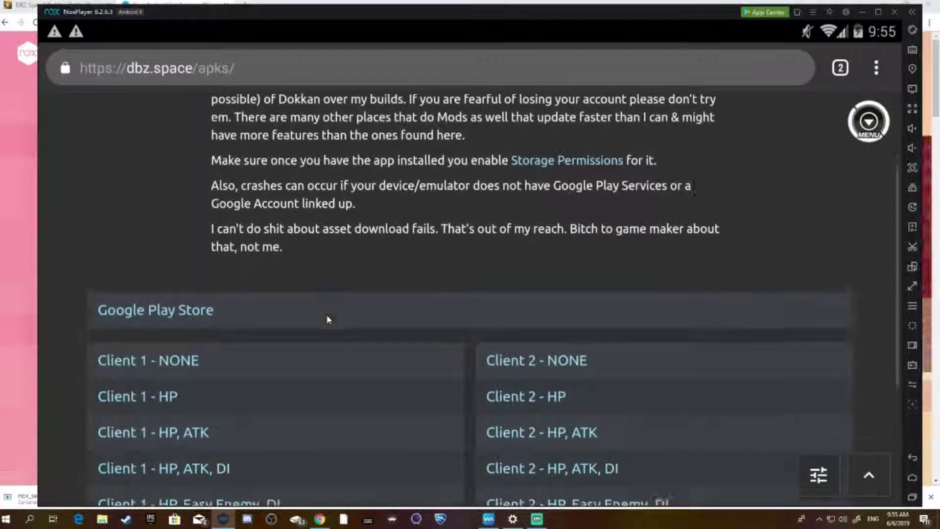
Step: Open Chrome and enter 'dbz dokkan battle reroll' in the address bar
scroll(235, 226, up, 1)
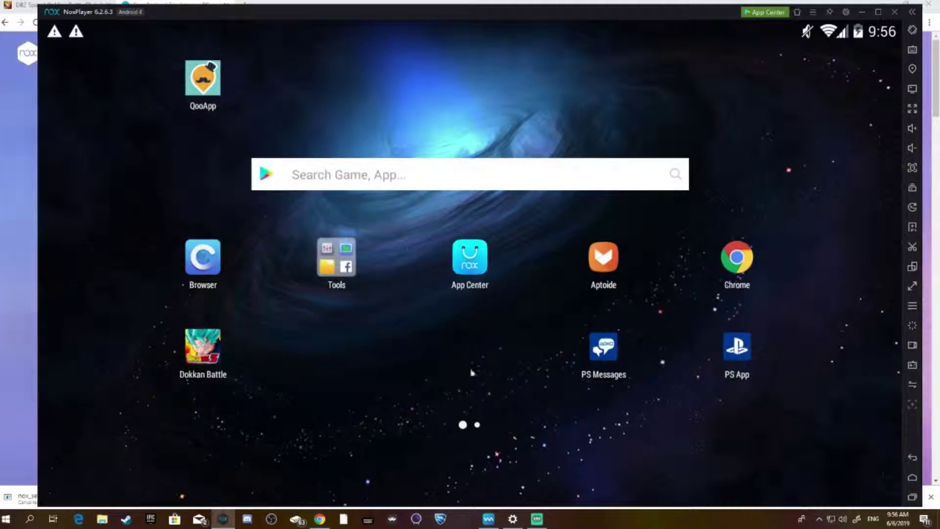
scroll(538, 382, down, 1)
scroll(539, 382, up, 1)
click(738, 269)
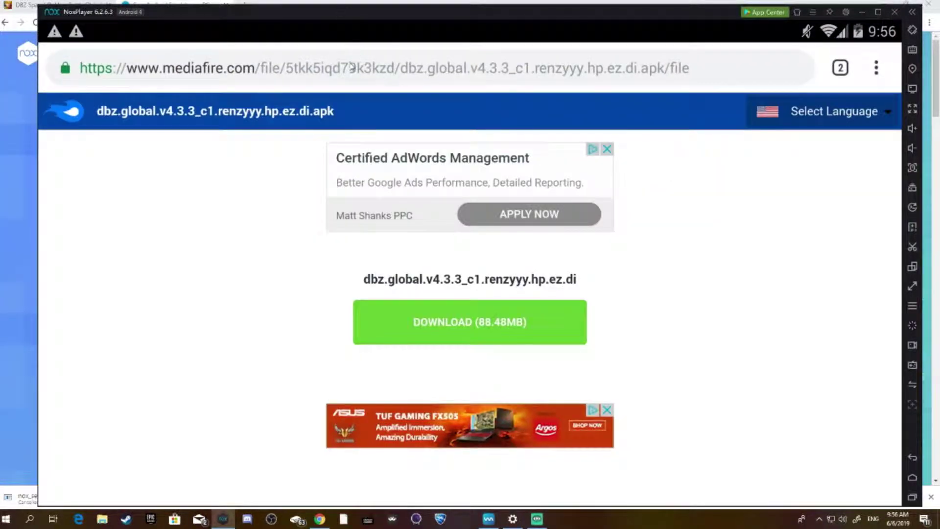
click(352, 68)
text(dbz)
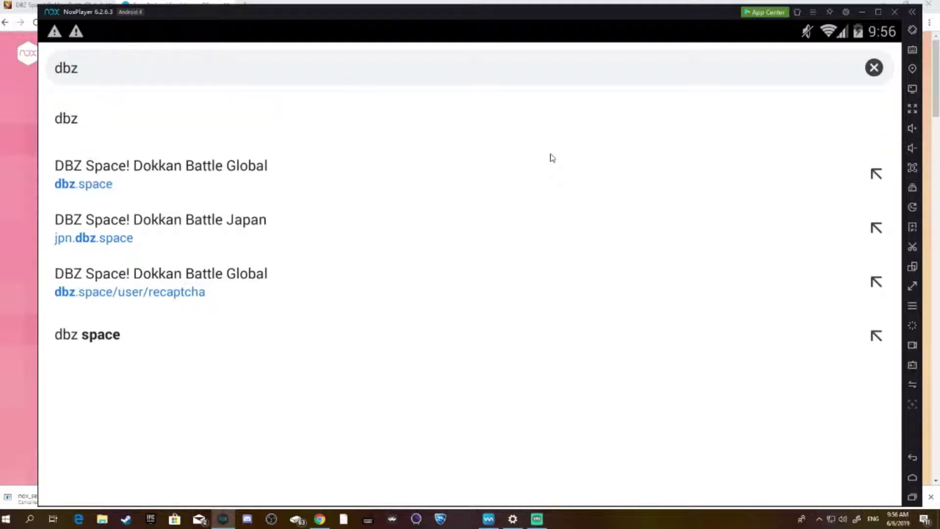
text( dokkan batt)
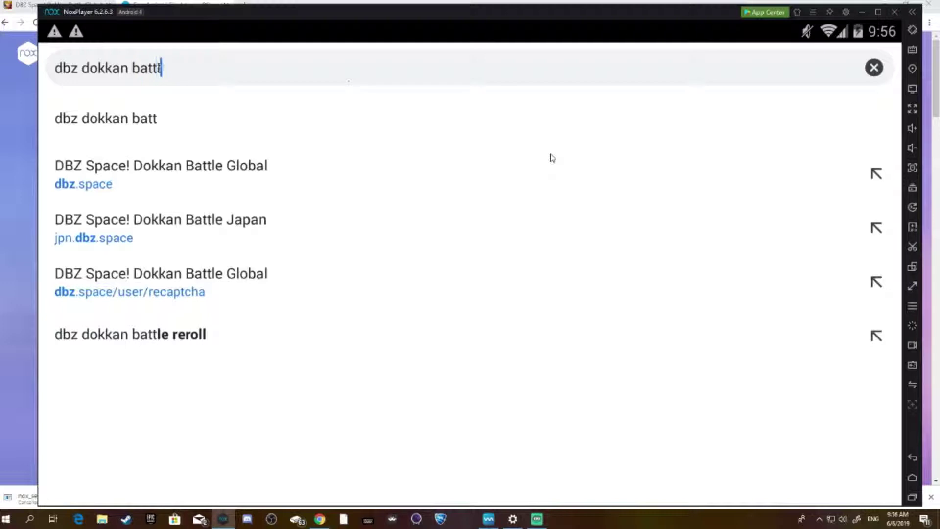
text(le reroll)
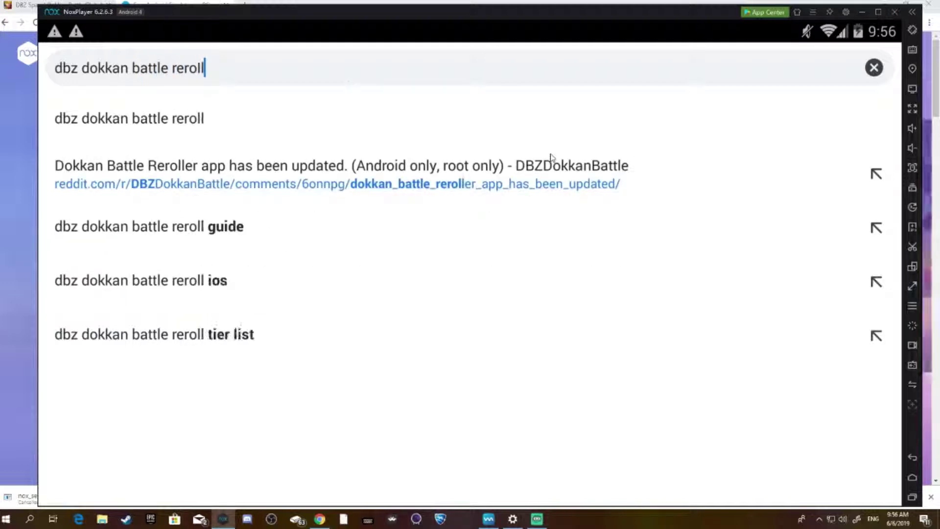
Step: Run the search and open the Dokkan Battle Reroller reddit post in the browser
key(Return)
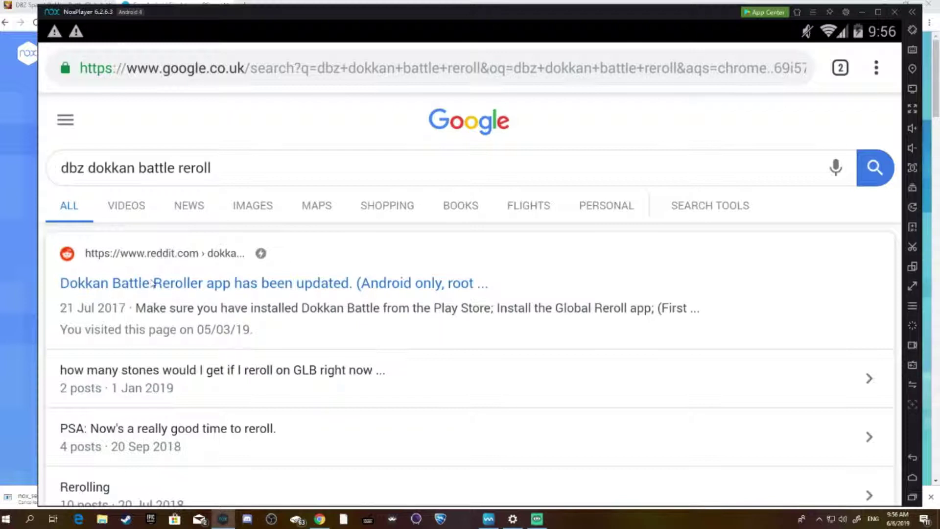
click(153, 284)
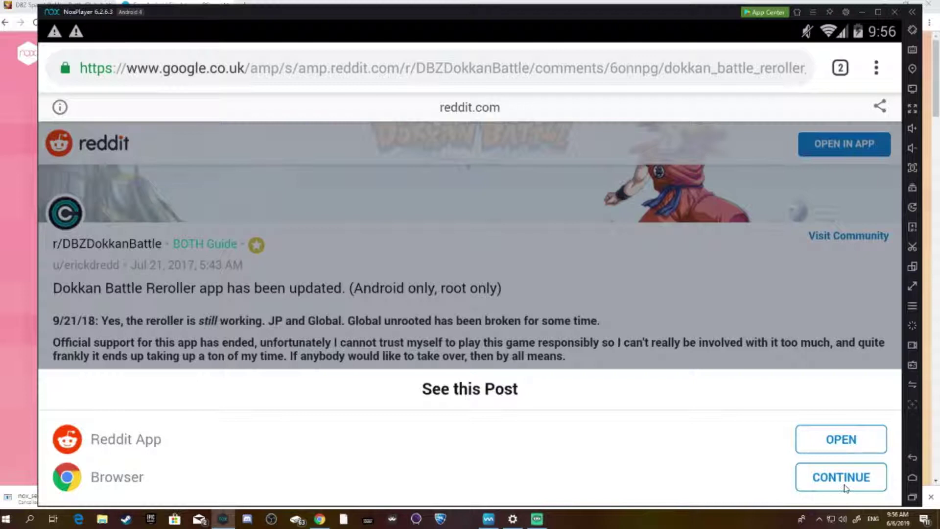
click(839, 475)
Step: Open the Global Reroll app 3.0.2 Google Drive download, then return to the home screen
scroll(567, 403, down, 5)
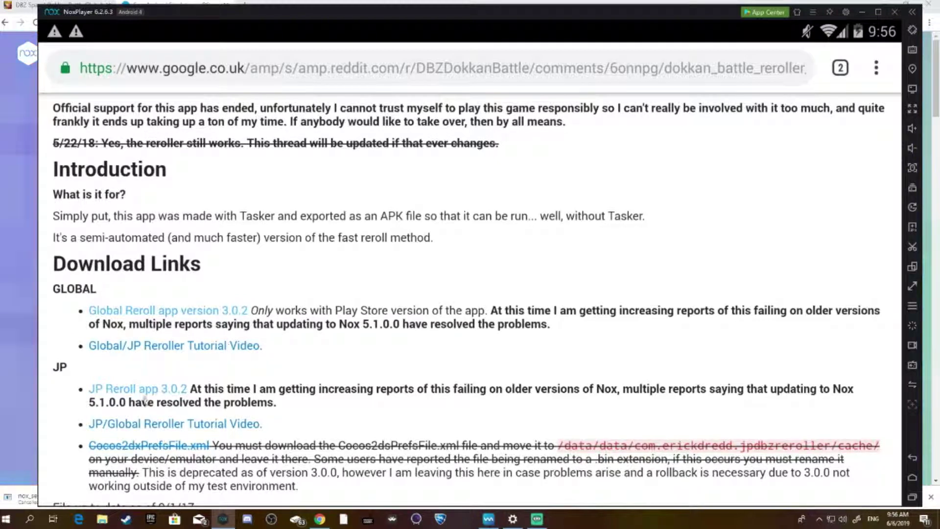
click(222, 313)
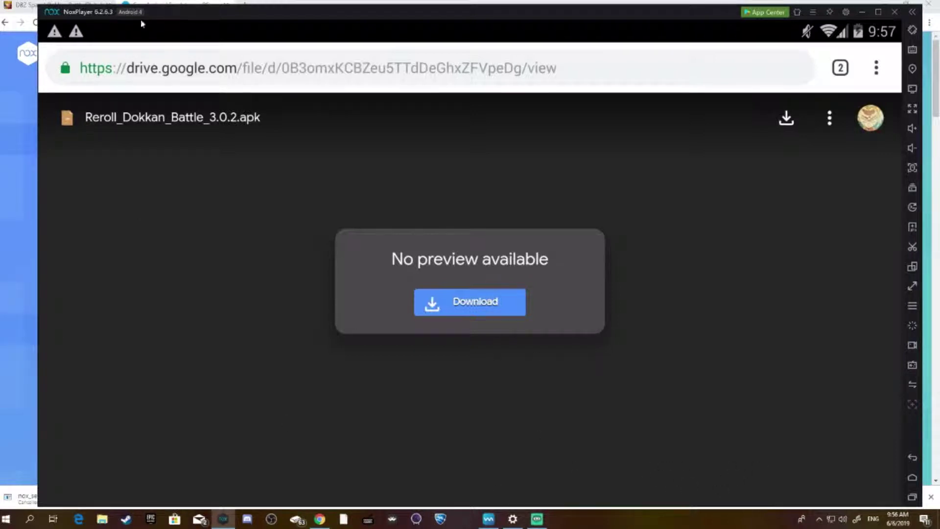
drag(65, 27, 114, 79)
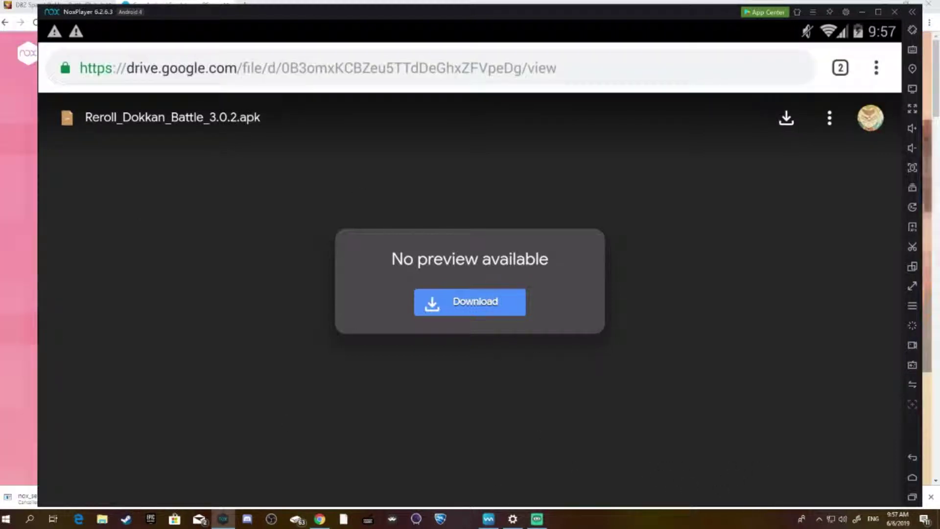
click(912, 476)
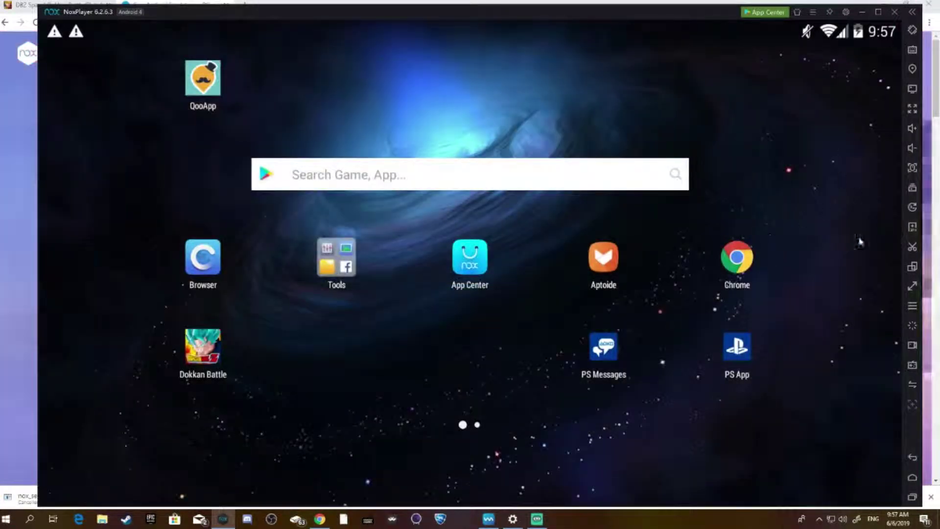
Step: Launch Reroll Dokkan Battle from the second home screen page with superuser access
scroll(857, 235, down, 1)
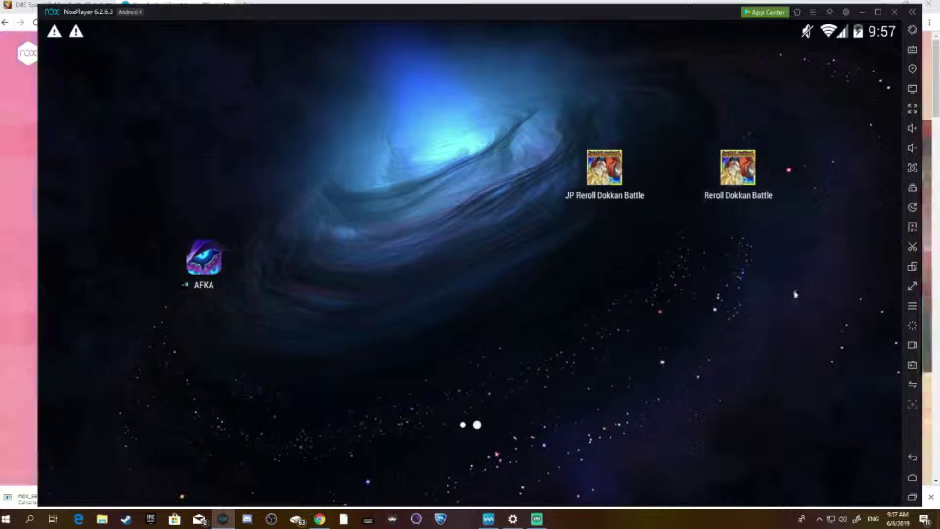
scroll(647, 340, up, 1)
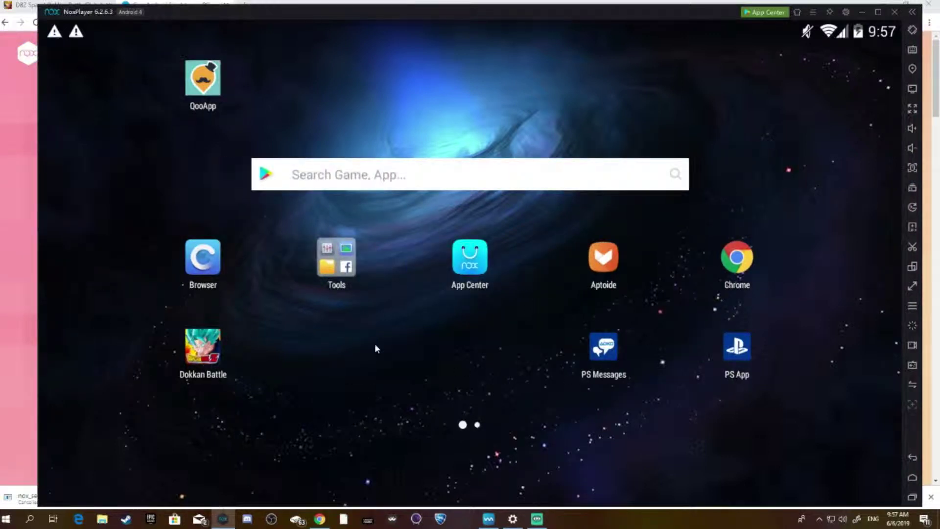
scroll(263, 353, down, 1)
scroll(504, 272, up, 1)
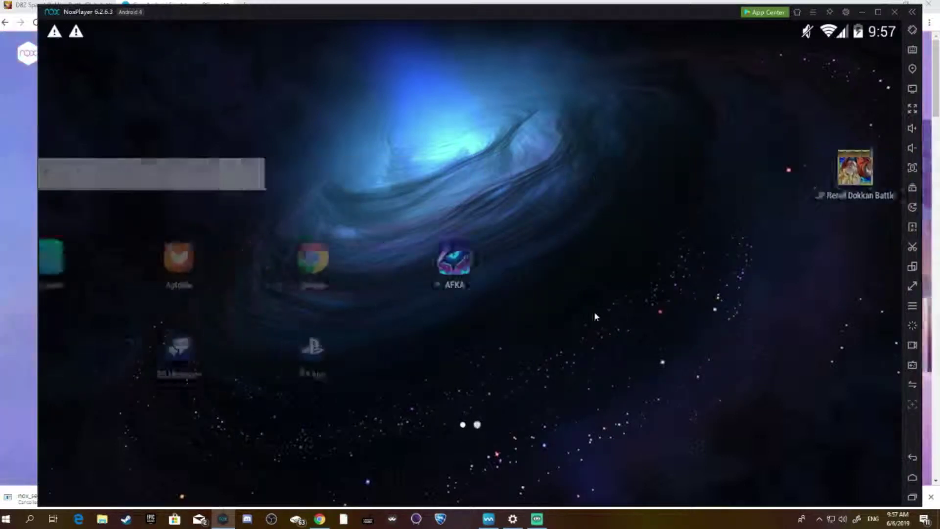
scroll(563, 329, down, 1)
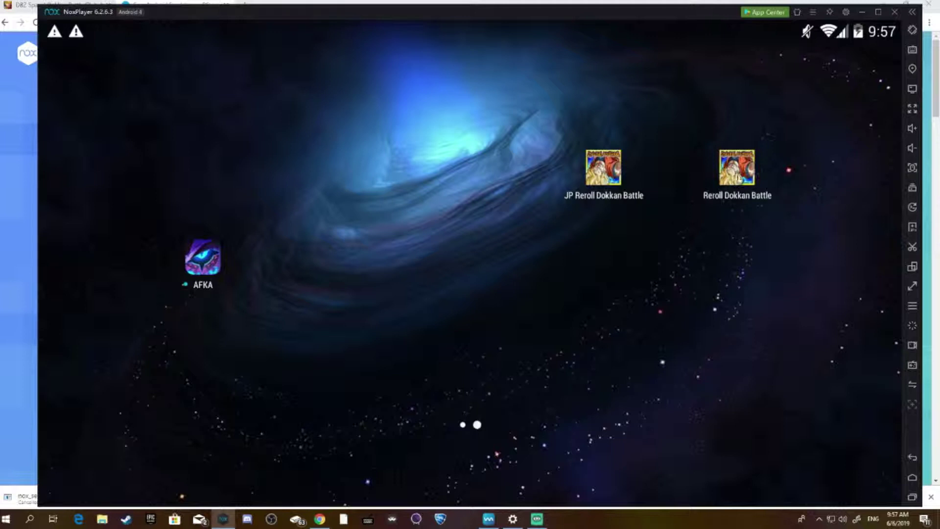
click(738, 177)
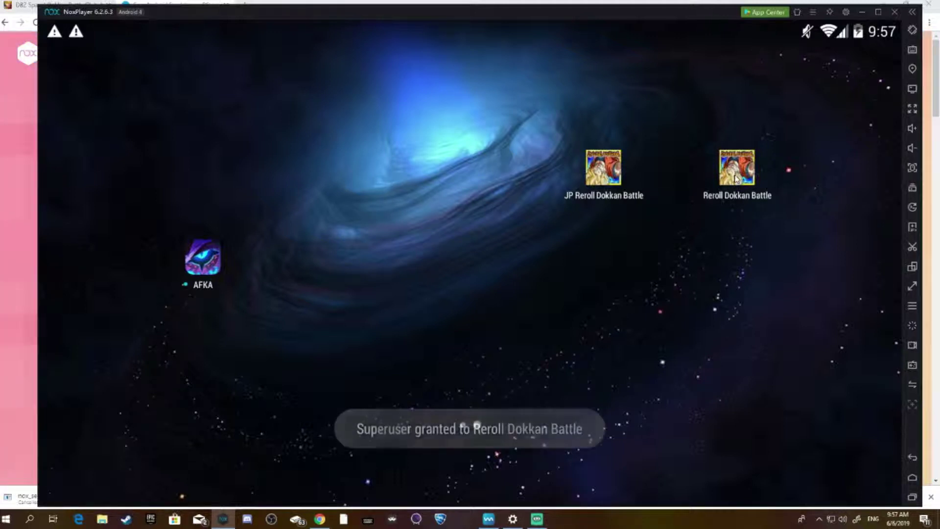